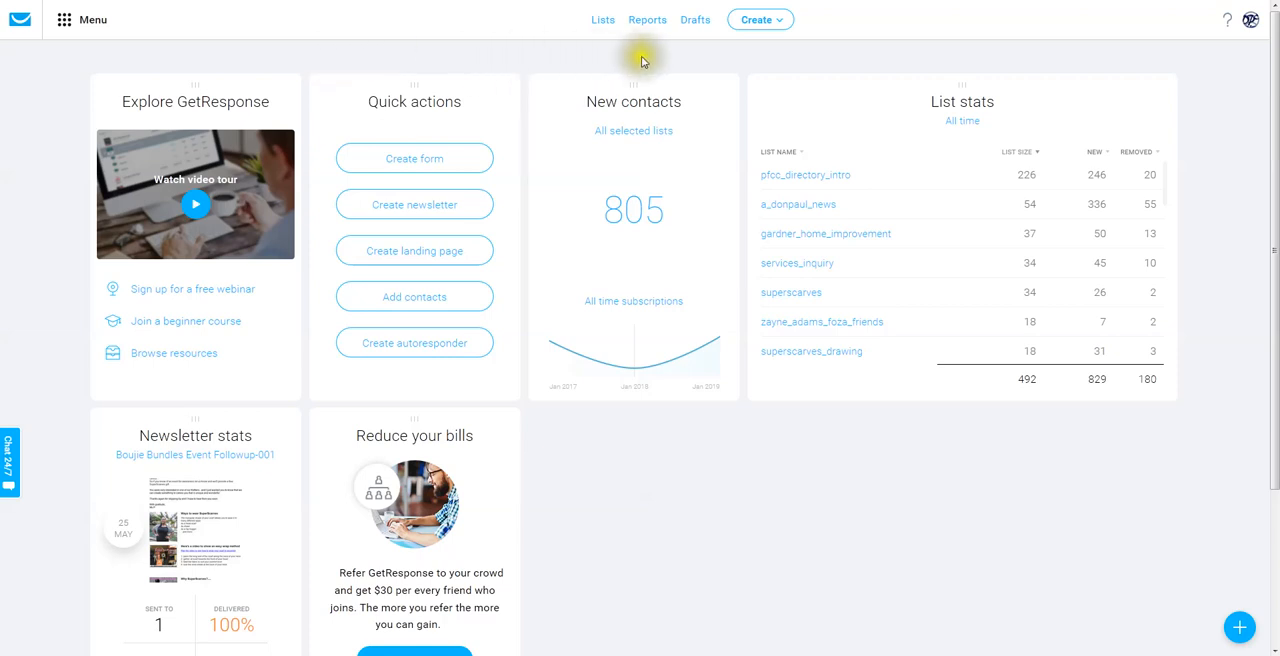
Open the DPE-FundraiserPromotionAdvice newsletter from the drafts for editing.
{"action": "left_click", "coordinate": [700, 29]}
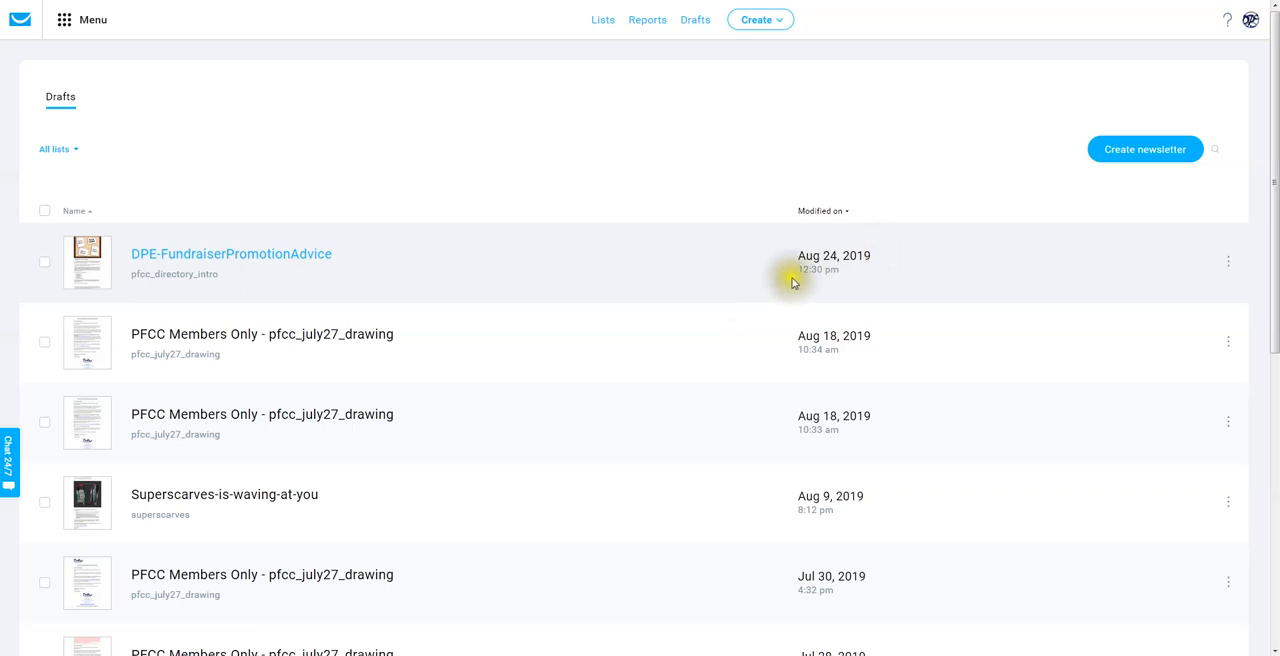
{"action": "left_click", "coordinate": [240, 257]}
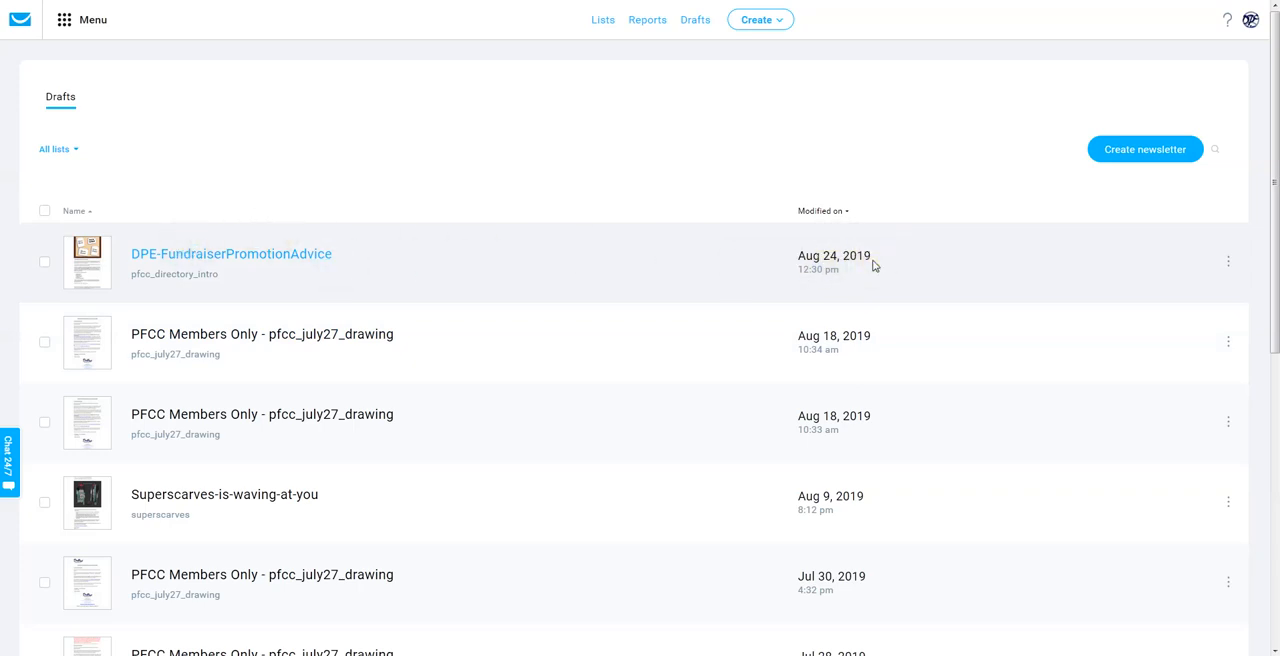
{"action": "left_click", "coordinate": [1228, 262]}
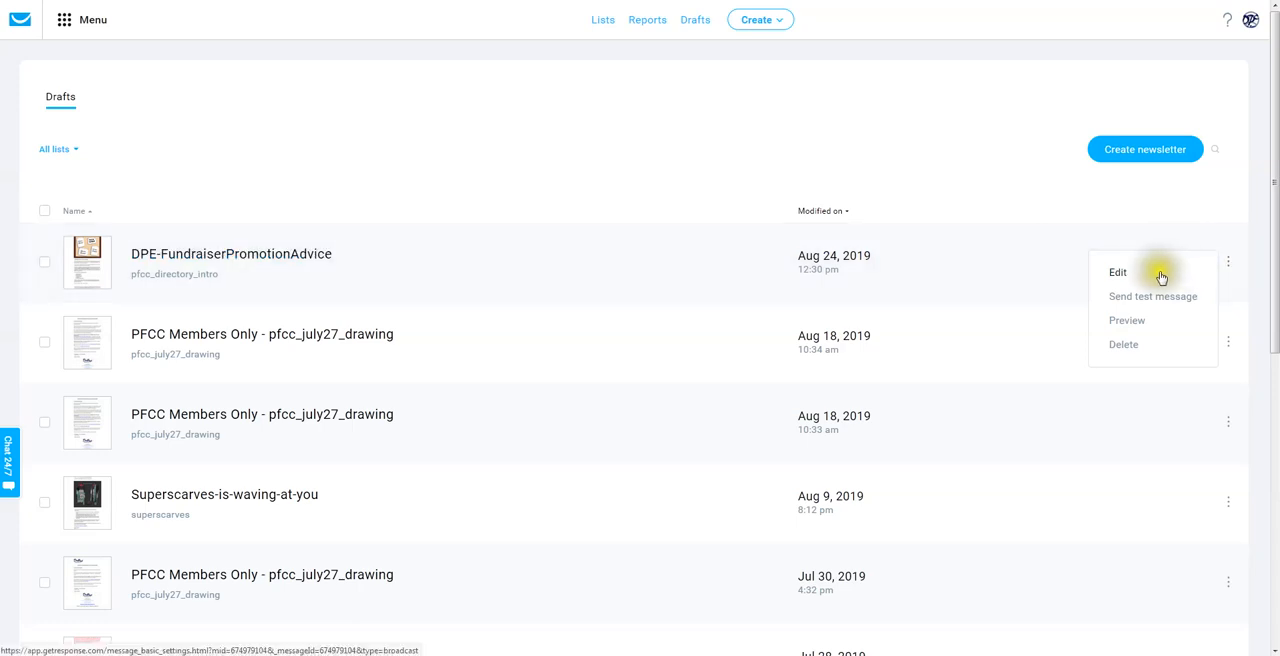
{"action": "left_click", "coordinate": [1116, 275]}
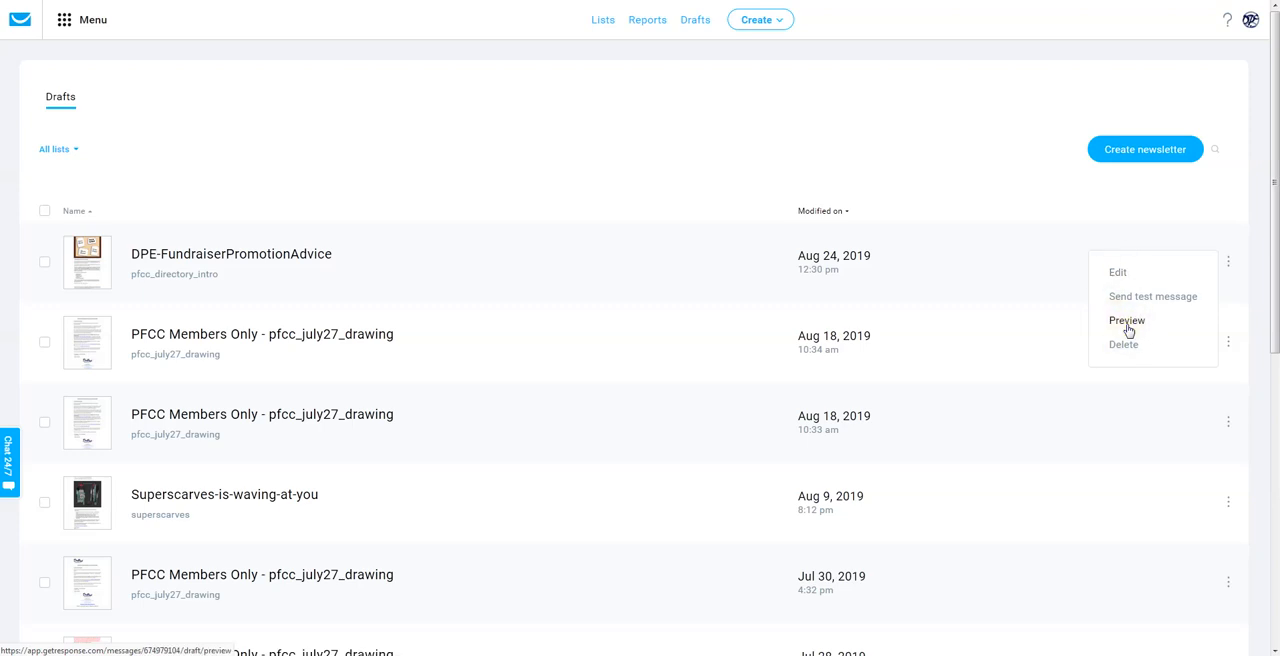
{"action": "left_click", "coordinate": [1118, 275]}
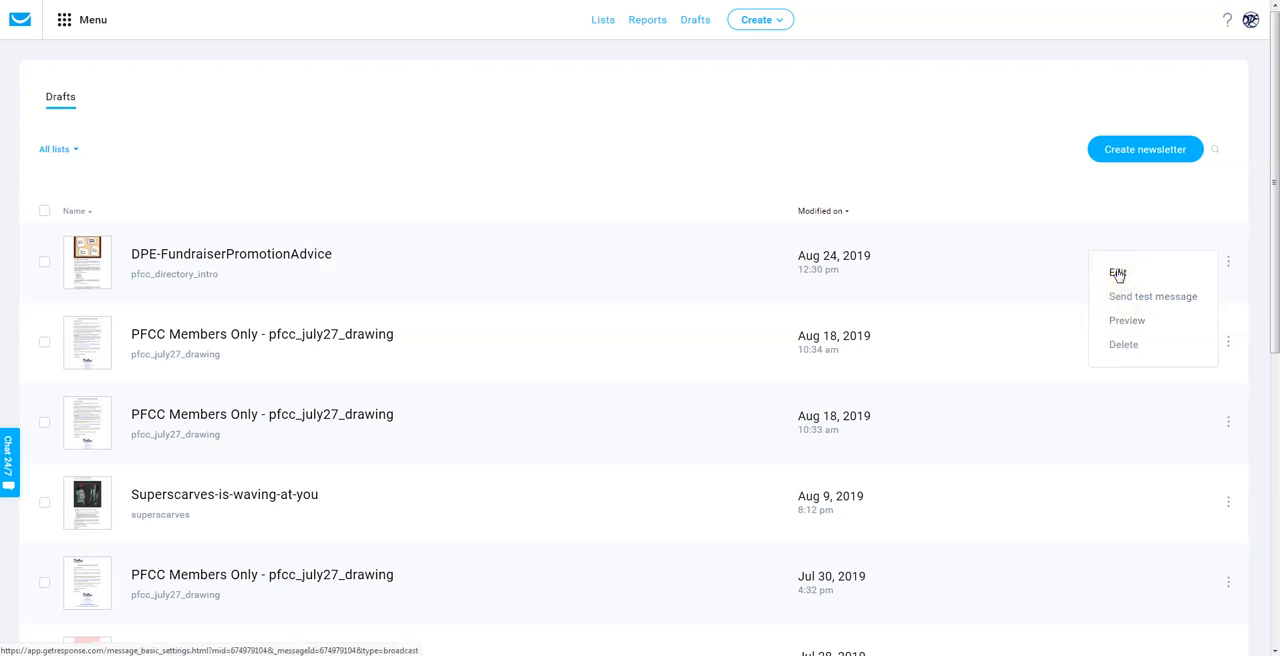
{"action": "left_click", "coordinate": [1118, 274]}
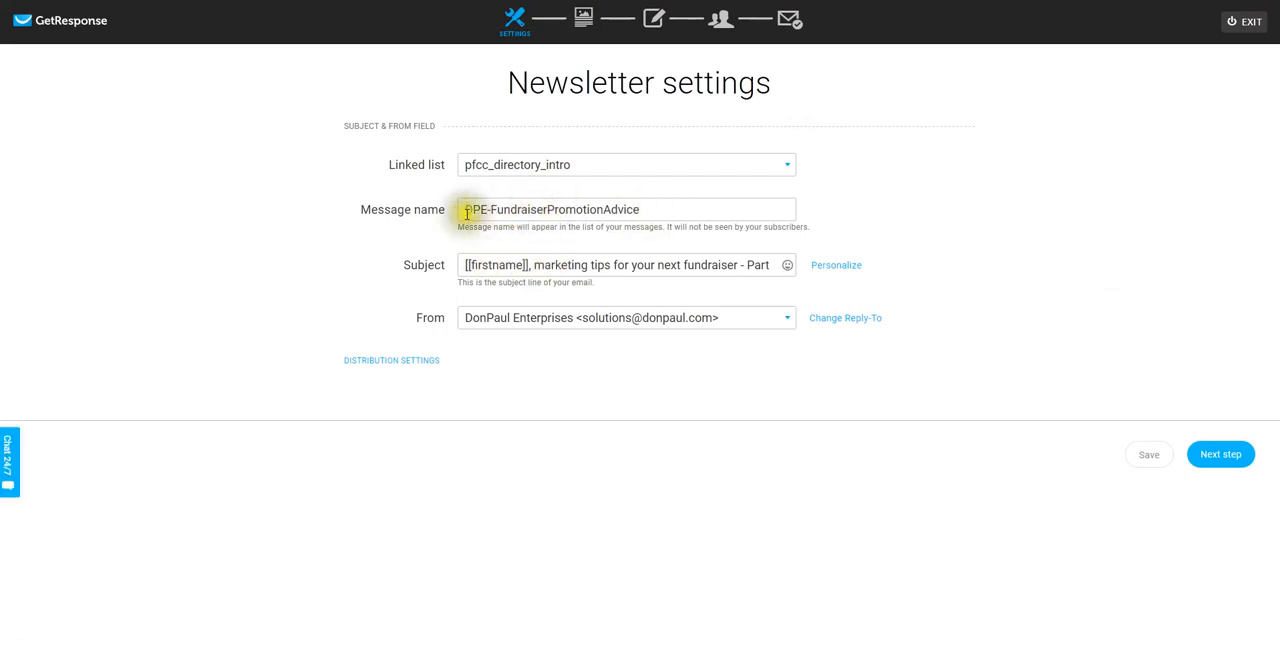
Check the newsletter's message name and full subject line, and continue to the message content.
{"action": "left_click_drag", "start_coordinate": [649, 211], "coordinate": [440, 212]}
{"action": "left_click", "coordinate": [545, 265]}
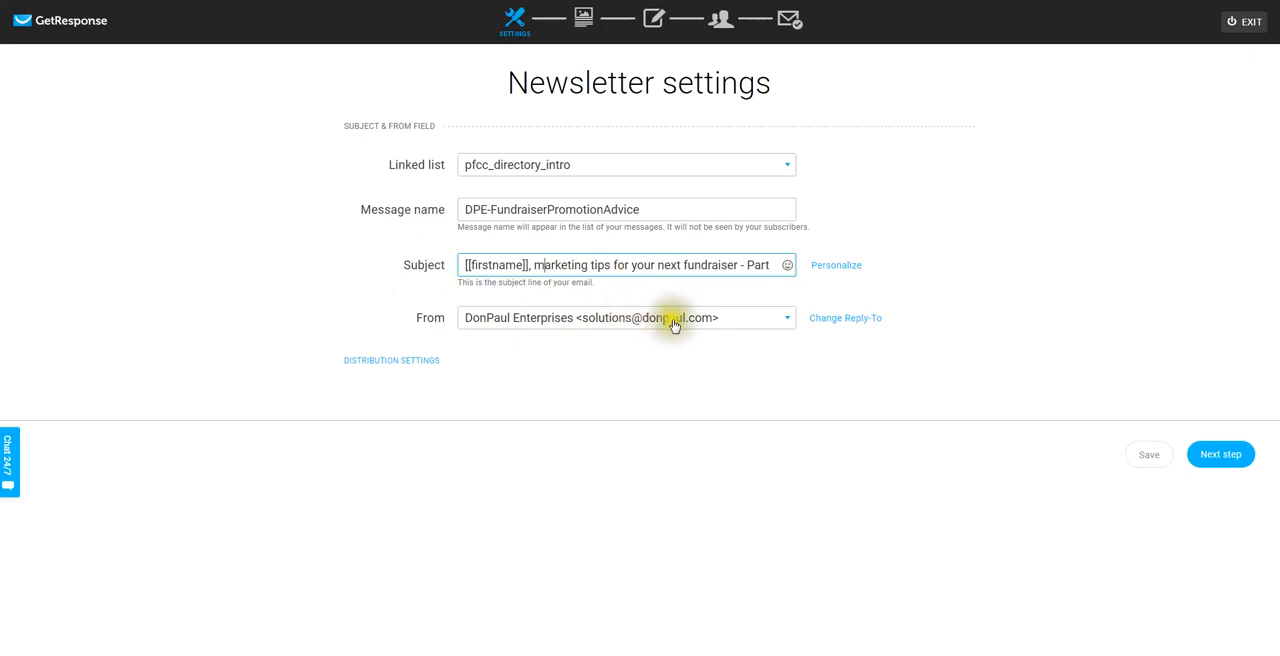
{"action": "left_click", "coordinate": [655, 265]}
{"action": "left_click_drag", "start_coordinate": [655, 265], "coordinate": [790, 264]}
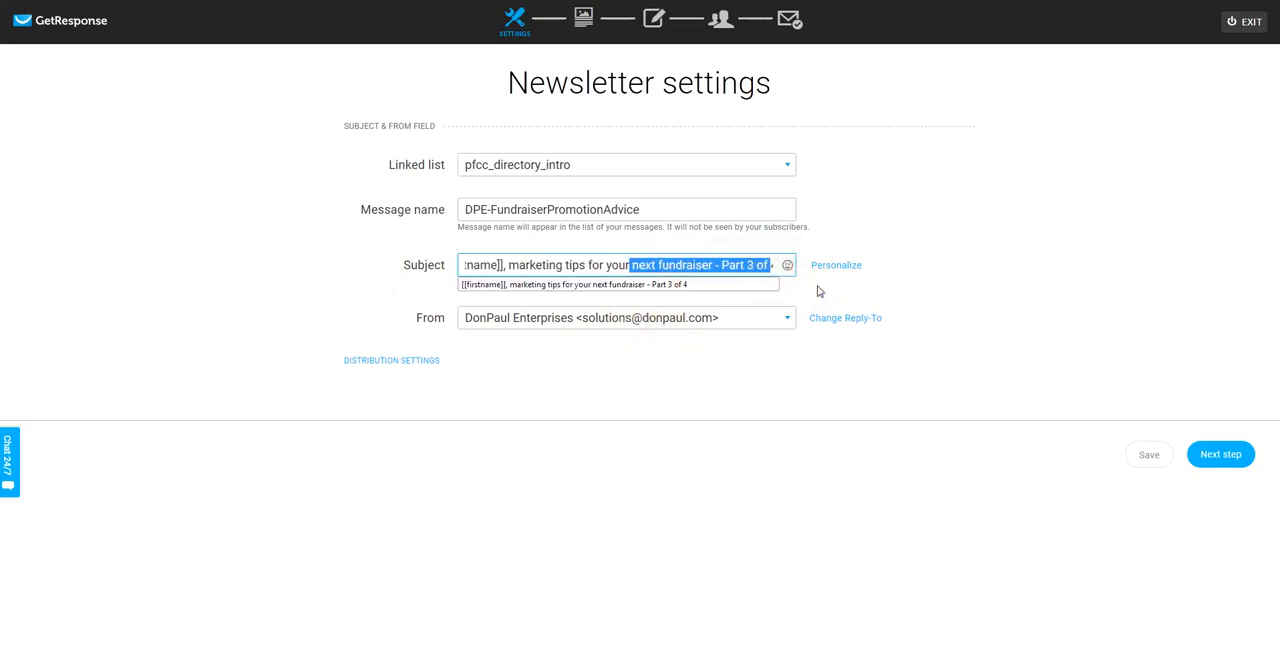
{"action": "left_click", "coordinate": [1208, 463]}
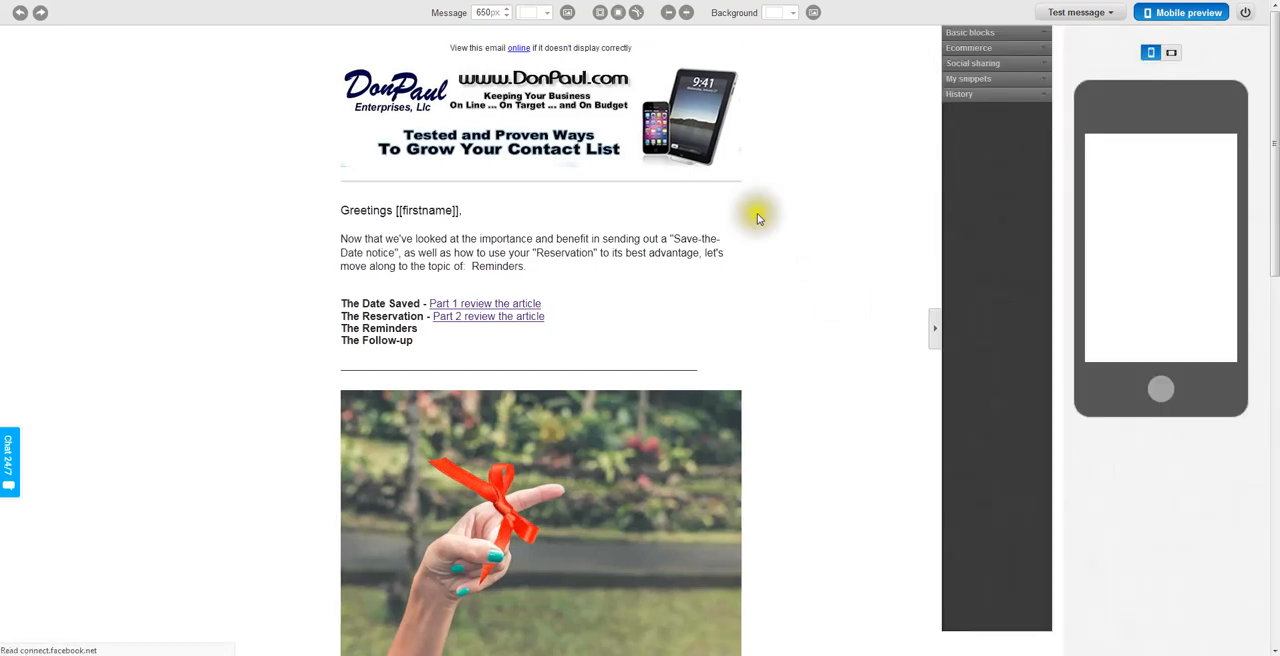
Examine the newsletter's view-online line, header banner, and greeting text block with its introductory paragraph.
{"action": "scroll", "coordinate": [757, 214], "scroll_direction": "down", "scroll_amount": 1}
{"action": "scroll", "coordinate": [757, 219], "scroll_direction": "up", "scroll_amount": 1}
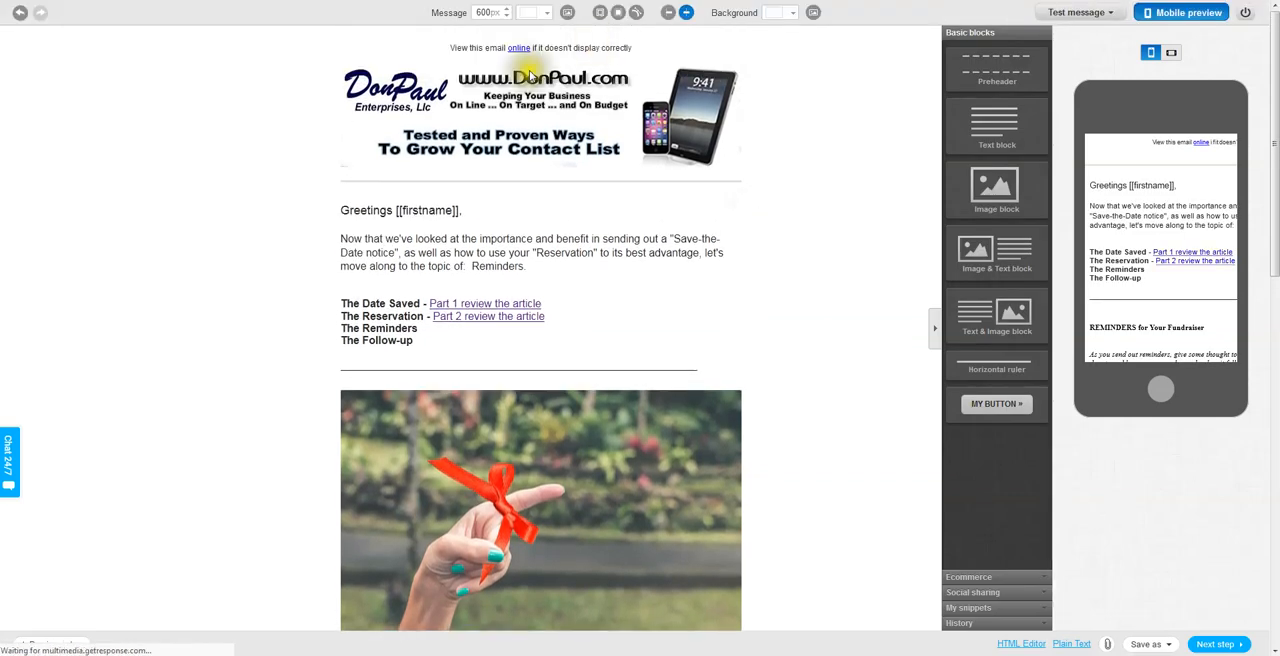
{"action": "left_click", "coordinate": [532, 50]}
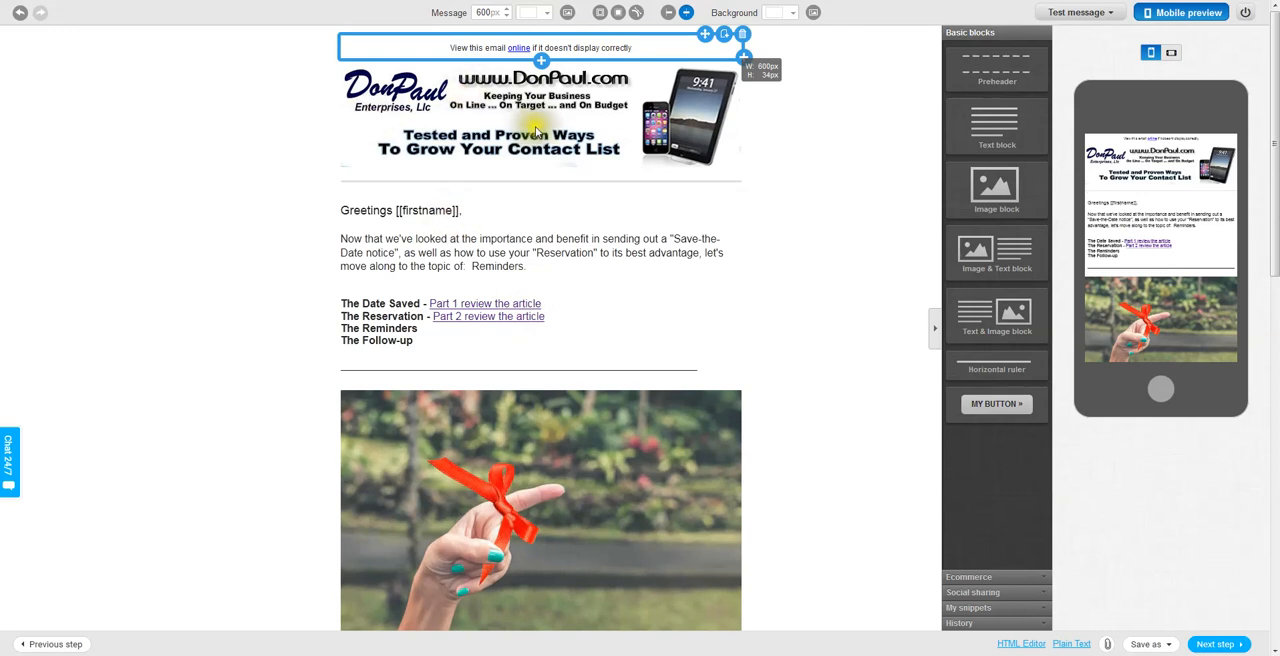
{"action": "left_click", "coordinate": [537, 129]}
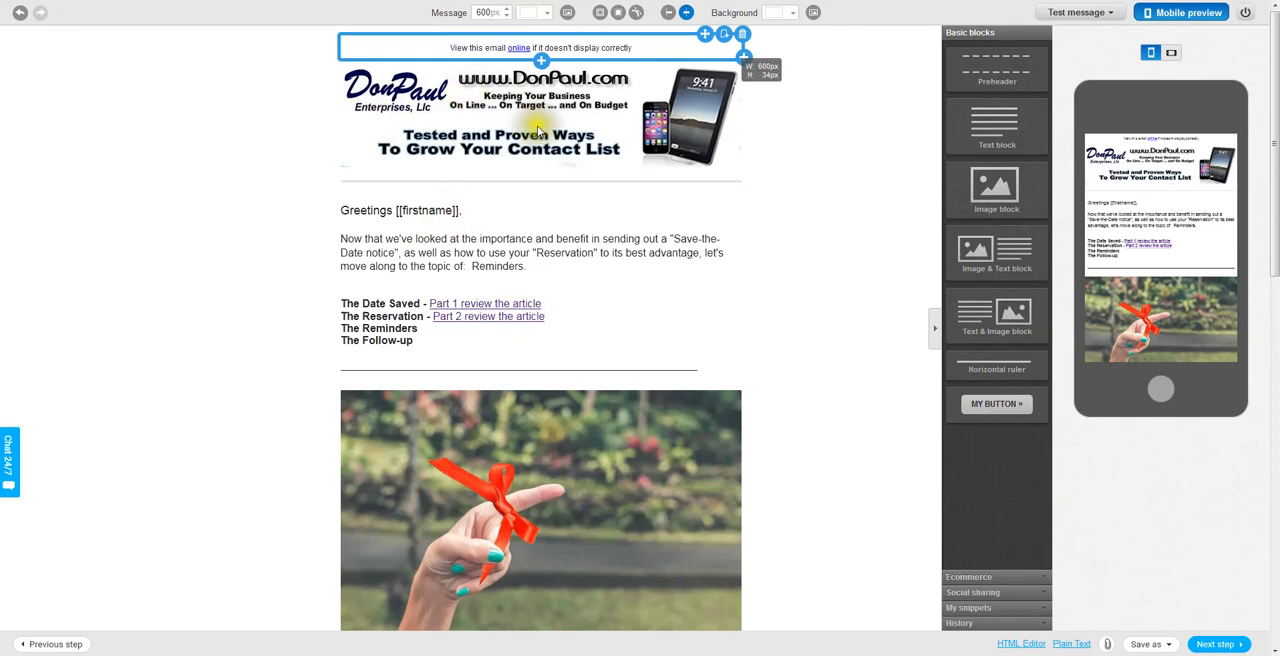
{"action": "left_click", "coordinate": [615, 138]}
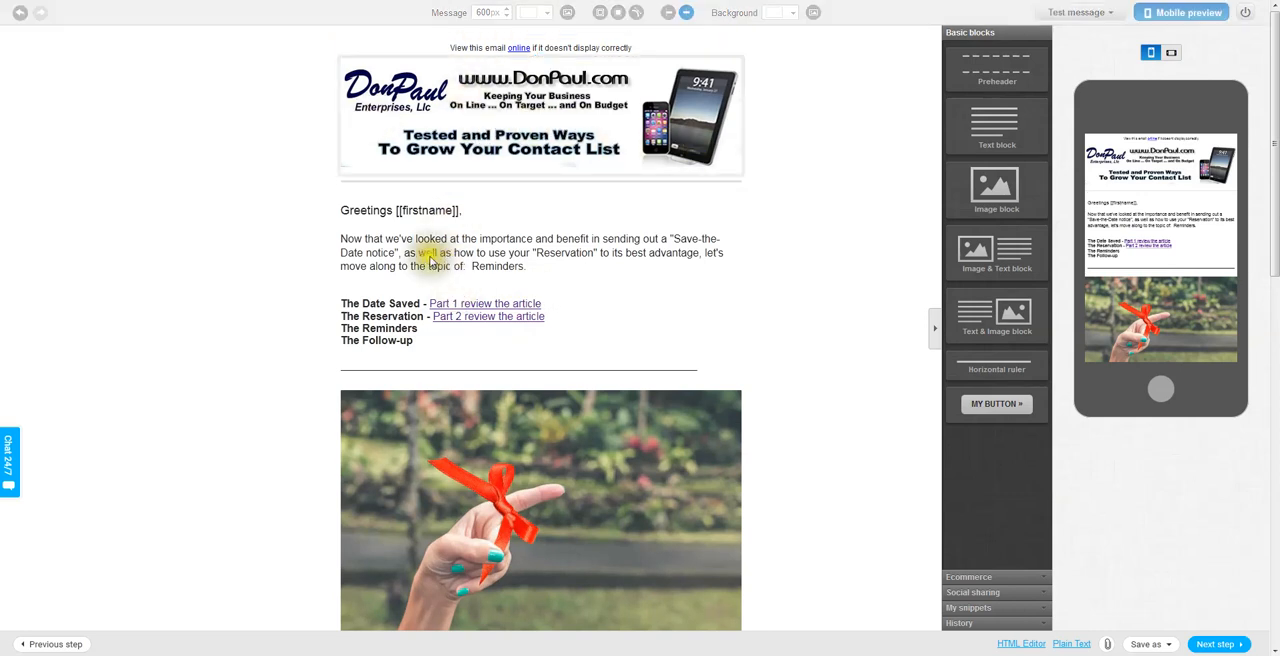
{"action": "left_click", "coordinate": [589, 281]}
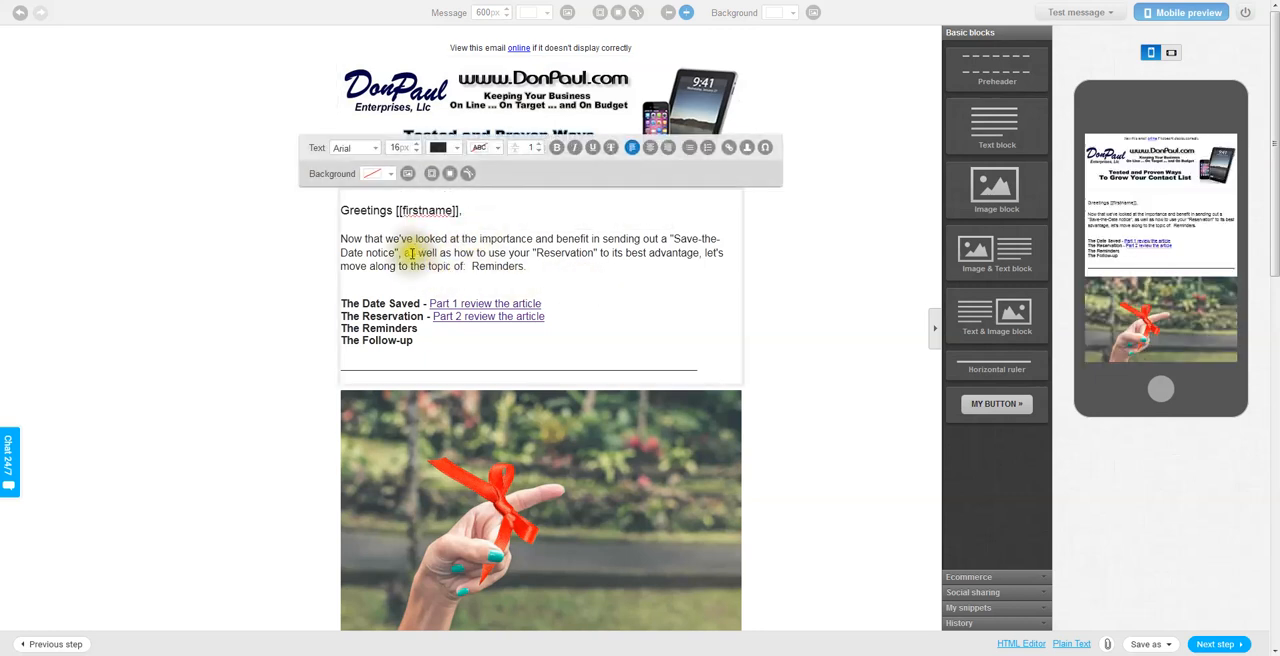
{"action": "left_click", "coordinate": [471, 251]}
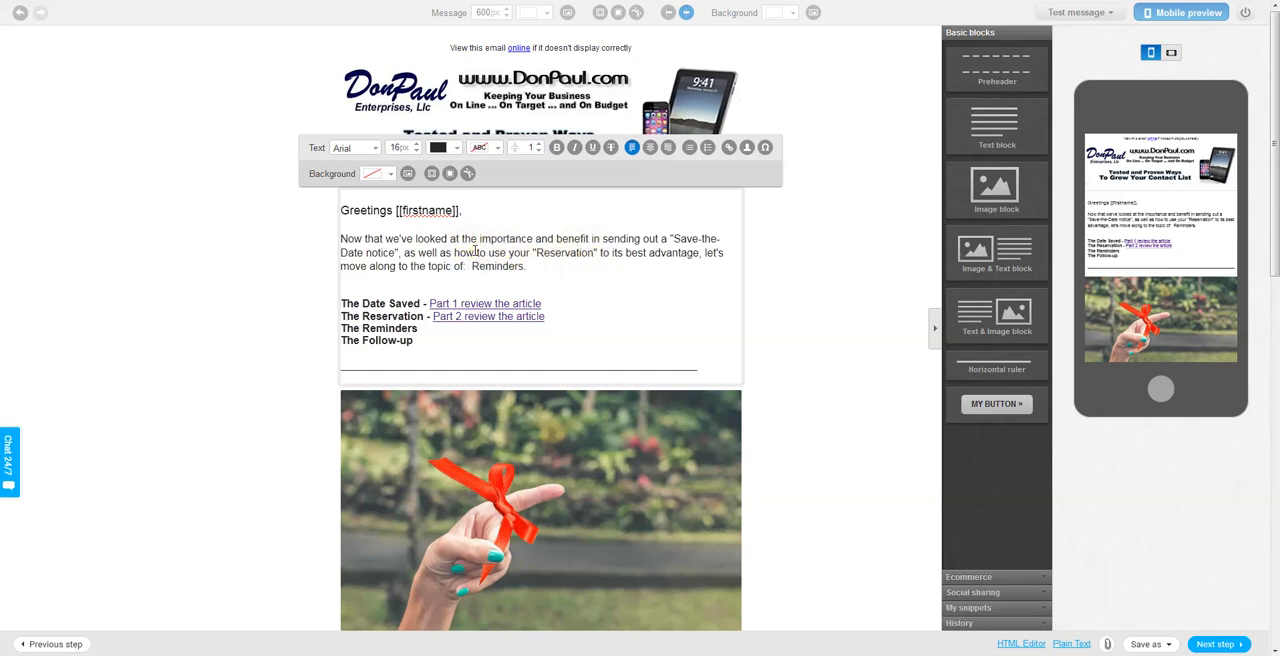
{"action": "left_click", "coordinate": [471, 251]}
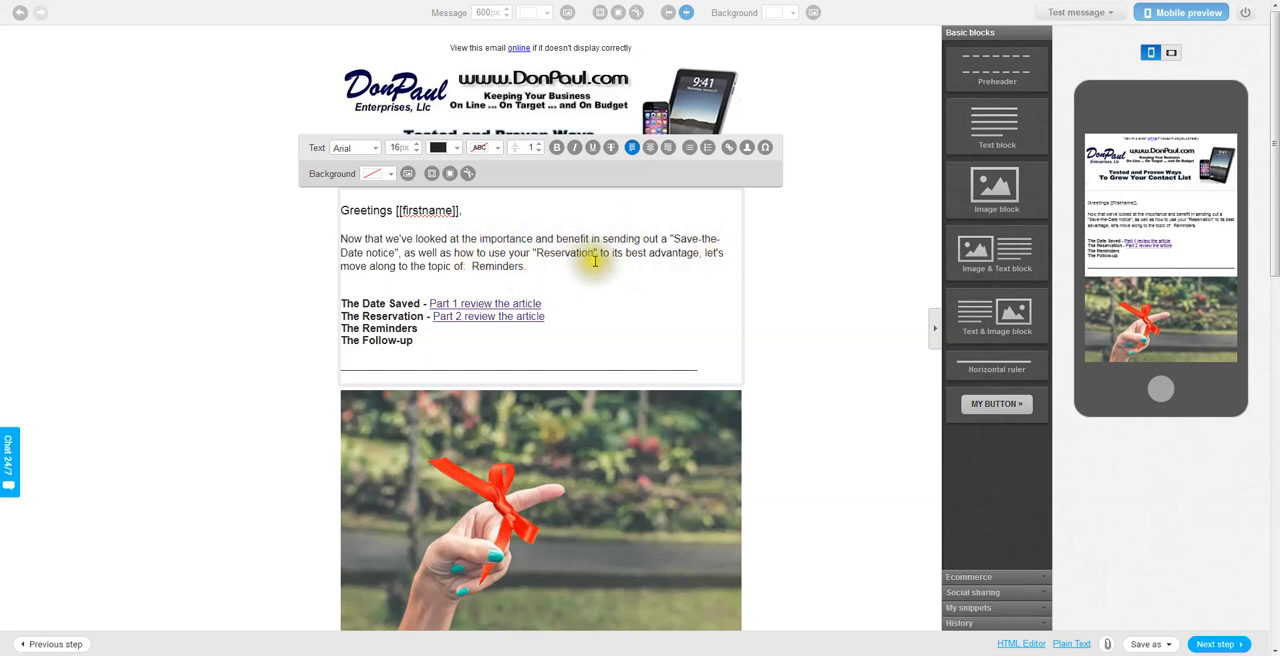
{"action": "left_click", "coordinate": [663, 254]}
{"action": "left_click_drag", "start_coordinate": [663, 254], "coordinate": [698, 255]}
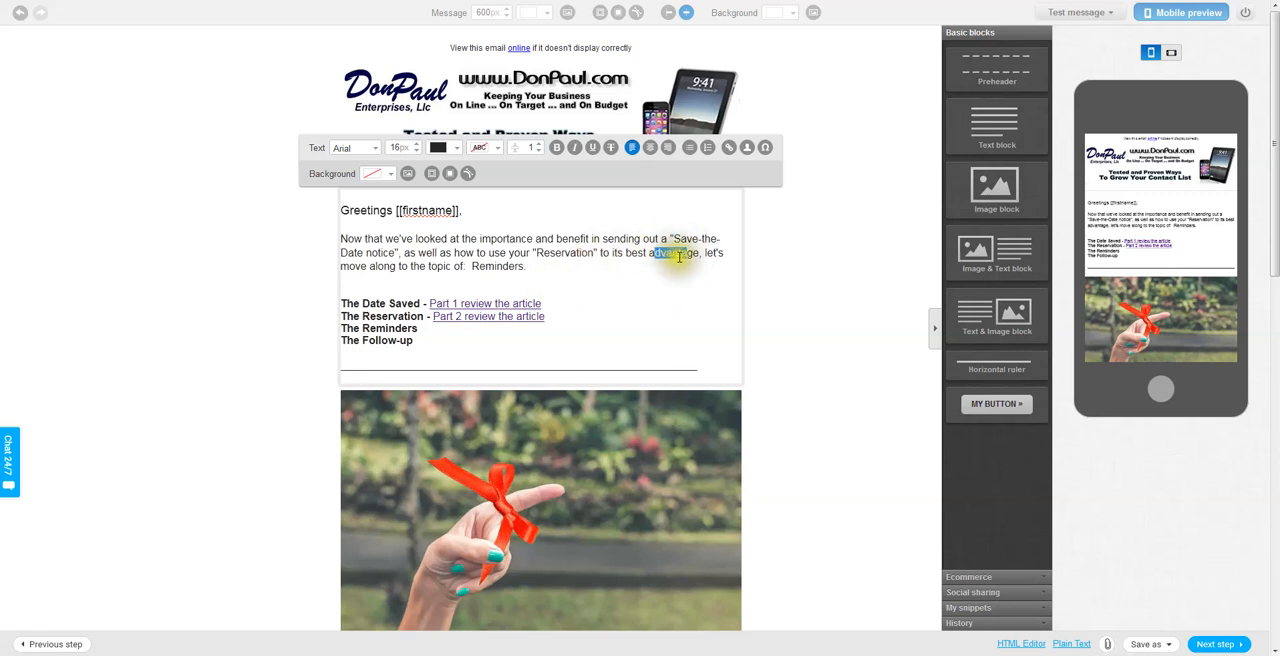
{"action": "left_click", "coordinate": [638, 281]}
Read through the newsletter from the article links and reminders section to the signature and social sharing links, and return to the start.
{"action": "scroll", "coordinate": [636, 280], "scroll_direction": "down", "scroll_amount": 3}
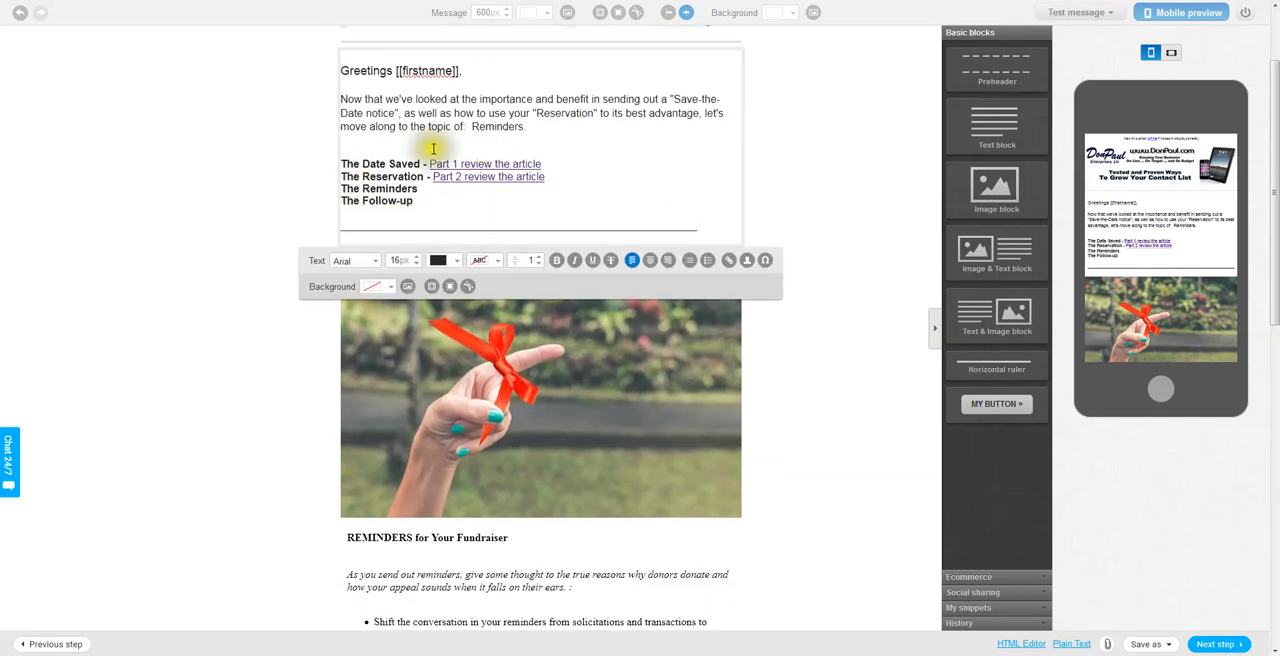
{"action": "left_click", "coordinate": [659, 170]}
{"action": "scroll", "coordinate": [660, 180], "scroll_direction": "down", "scroll_amount": 4}
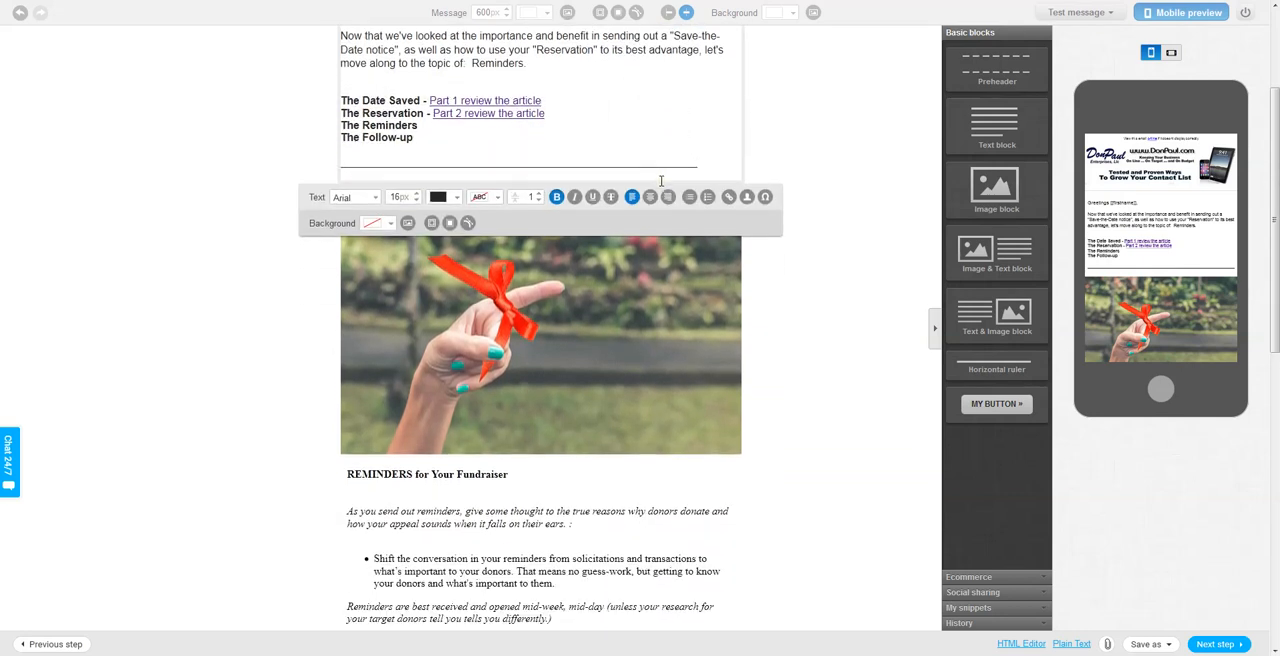
{"action": "scroll", "coordinate": [661, 190], "scroll_direction": "down", "scroll_amount": 2}
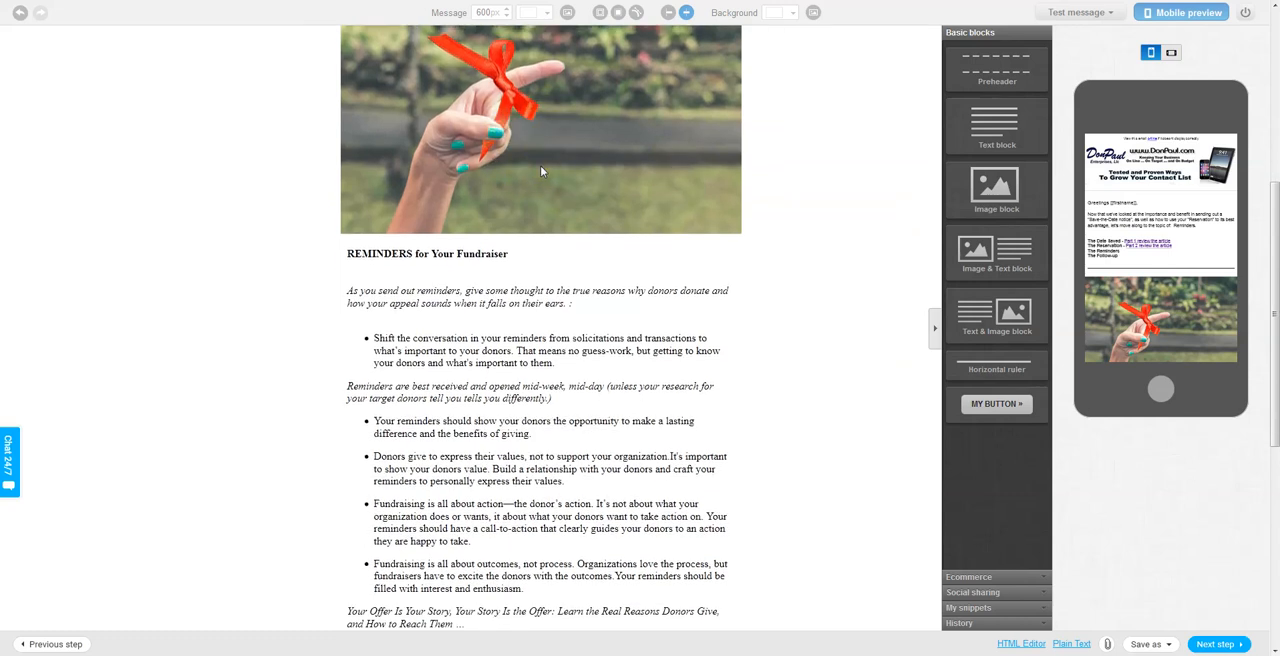
{"action": "scroll", "coordinate": [557, 236], "scroll_direction": "down", "scroll_amount": 2}
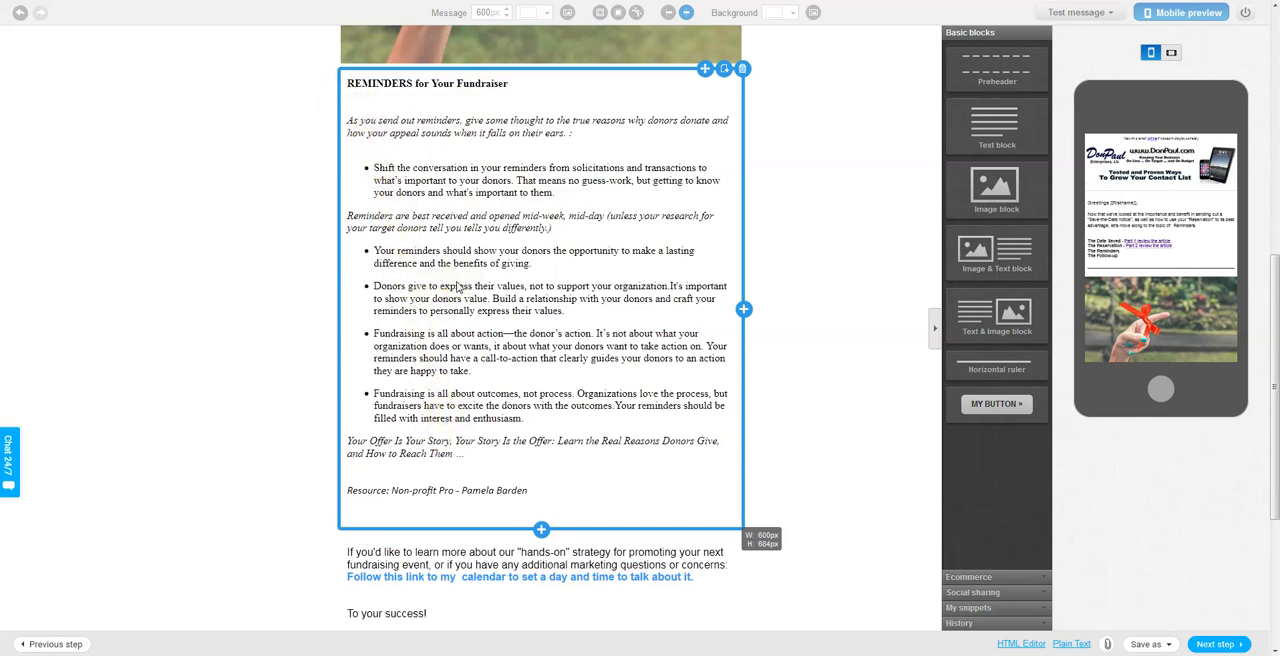
{"action": "scroll", "coordinate": [458, 287], "scroll_direction": "down", "scroll_amount": 3}
{"action": "scroll", "coordinate": [458, 287], "scroll_direction": "down", "scroll_amount": 2}
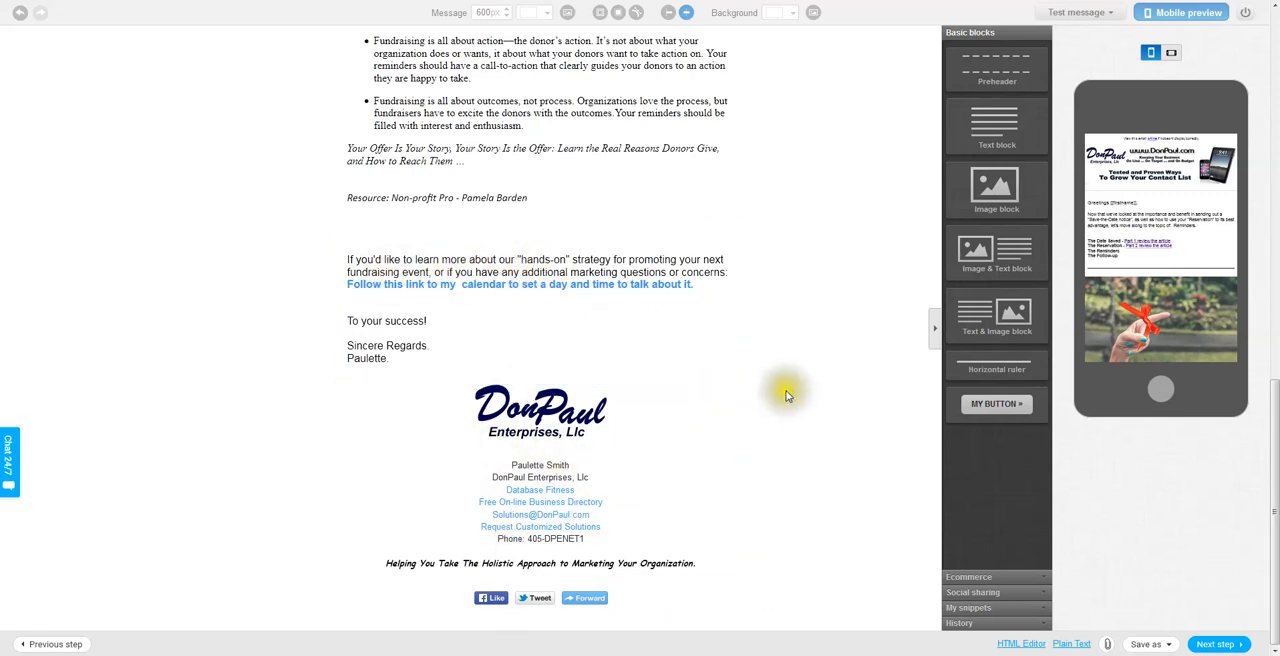
{"action": "scroll", "coordinate": [736, 367], "scroll_direction": "up", "scroll_amount": 5}
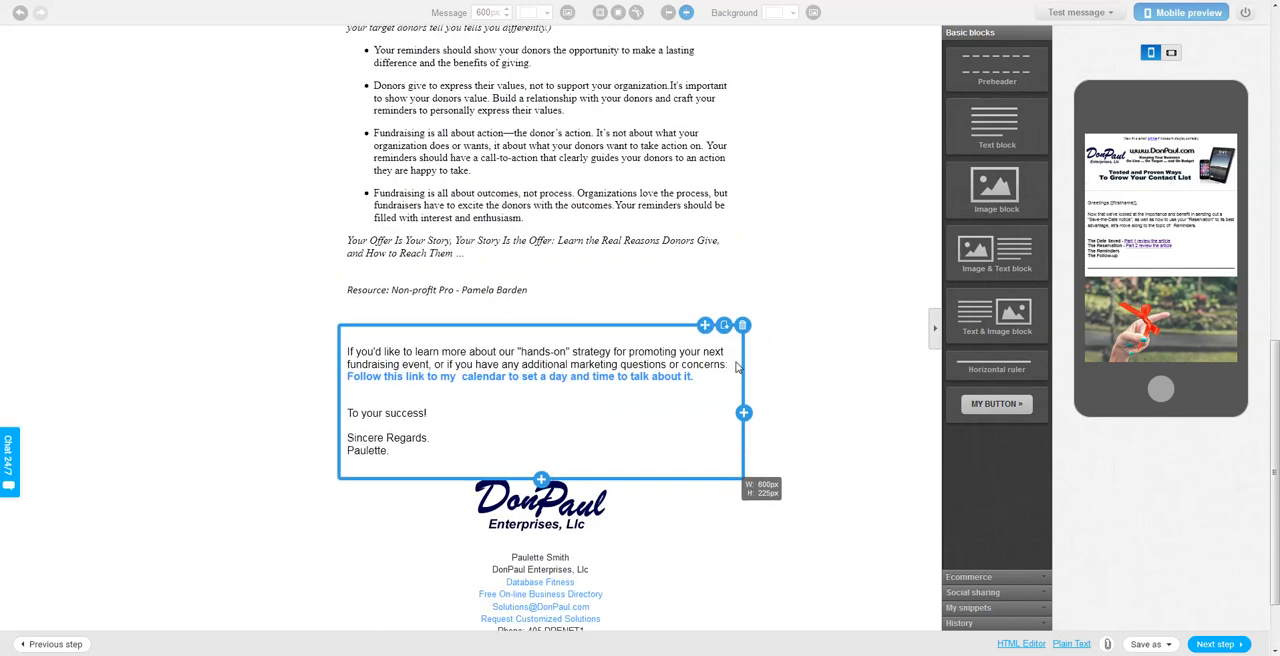
{"action": "scroll", "coordinate": [736, 367], "scroll_direction": "up", "scroll_amount": 5}
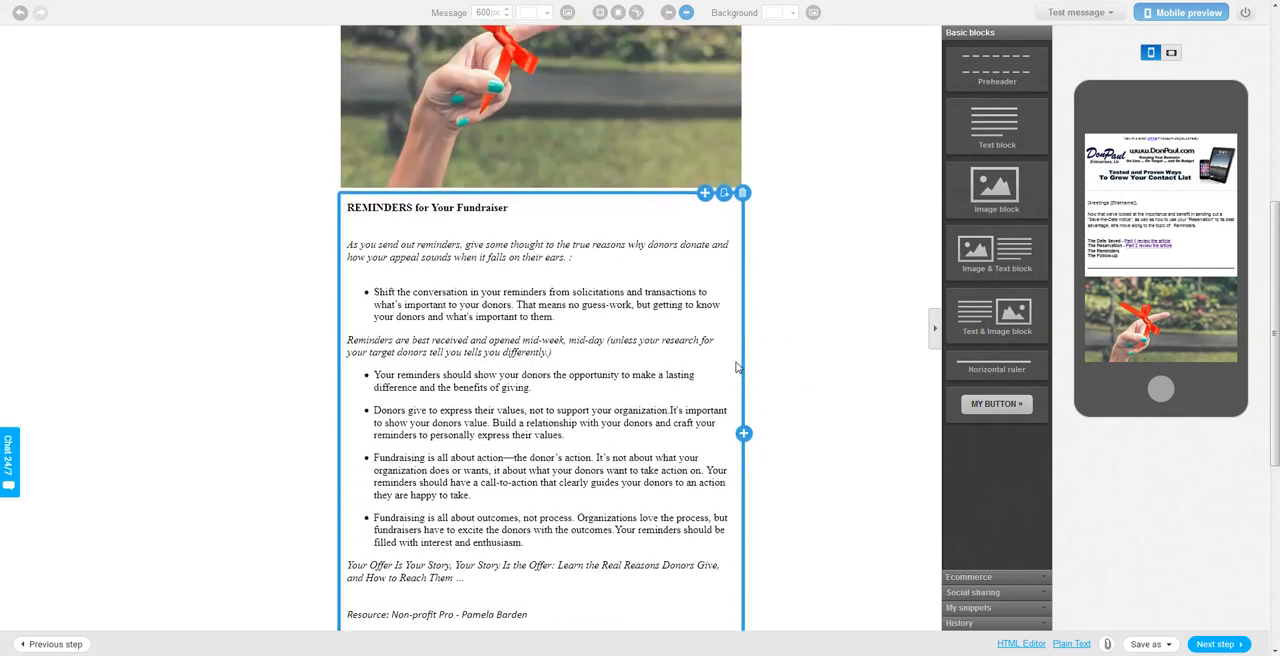
{"action": "scroll", "coordinate": [736, 367], "scroll_direction": "up", "scroll_amount": 5}
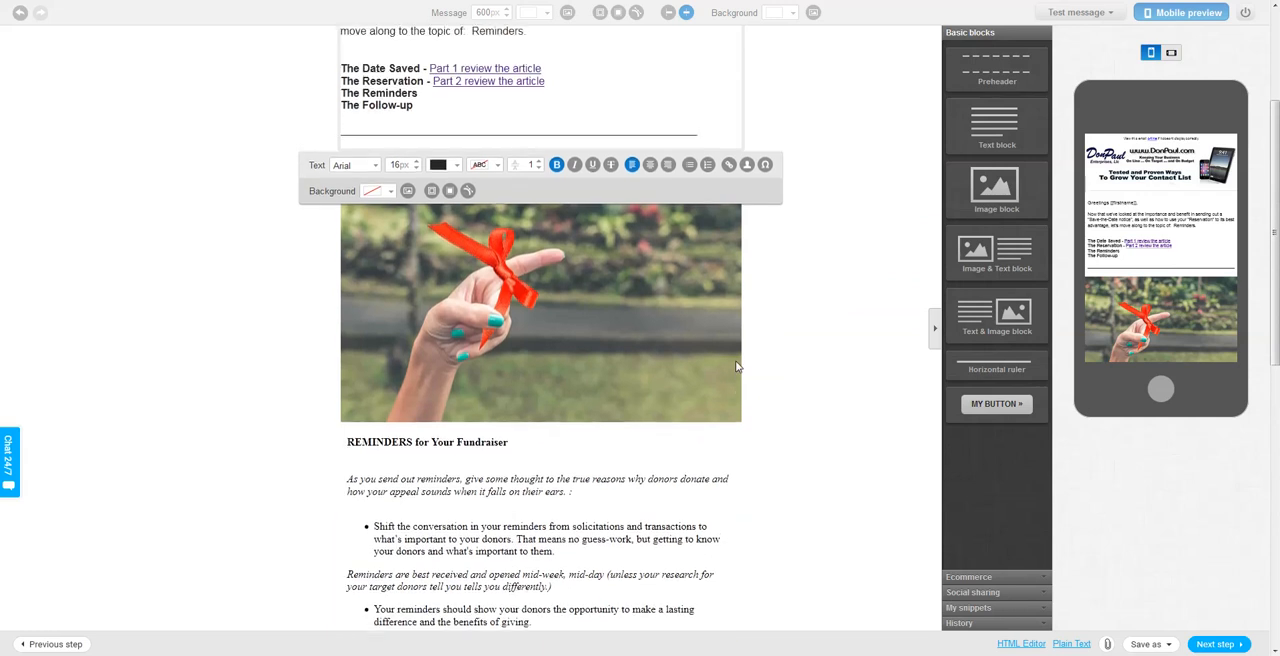
{"action": "scroll", "coordinate": [744, 351], "scroll_direction": "up", "scroll_amount": 2}
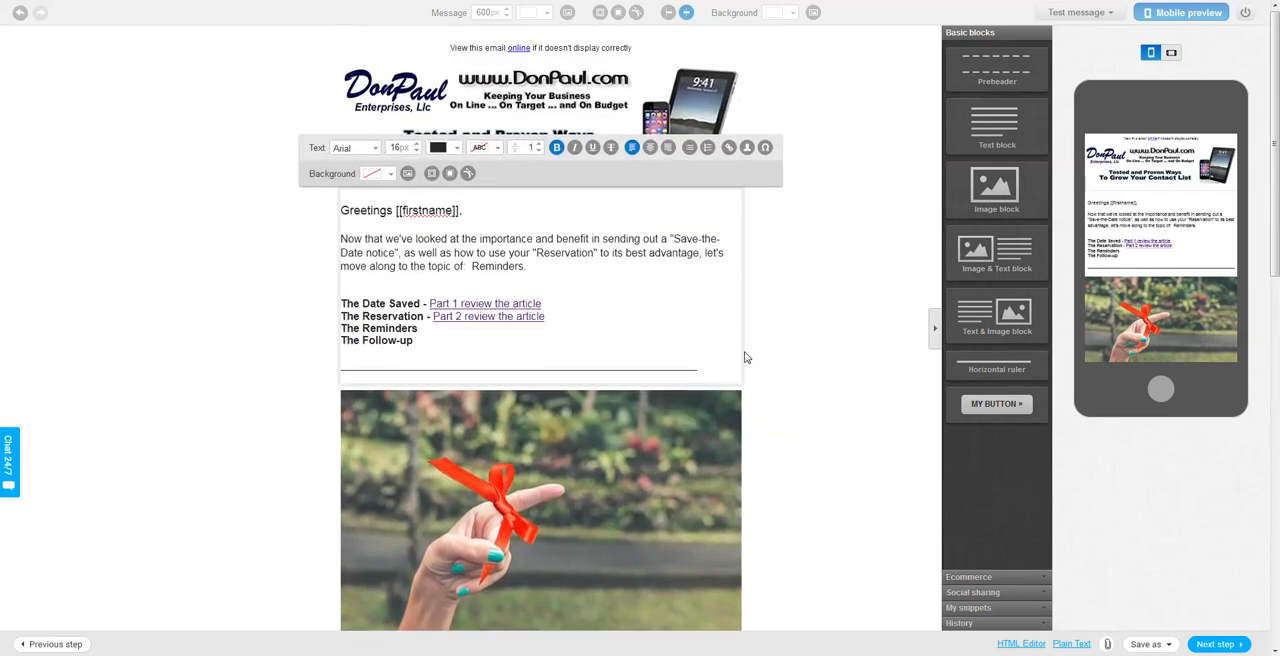
{"action": "left_click", "coordinate": [832, 333]}
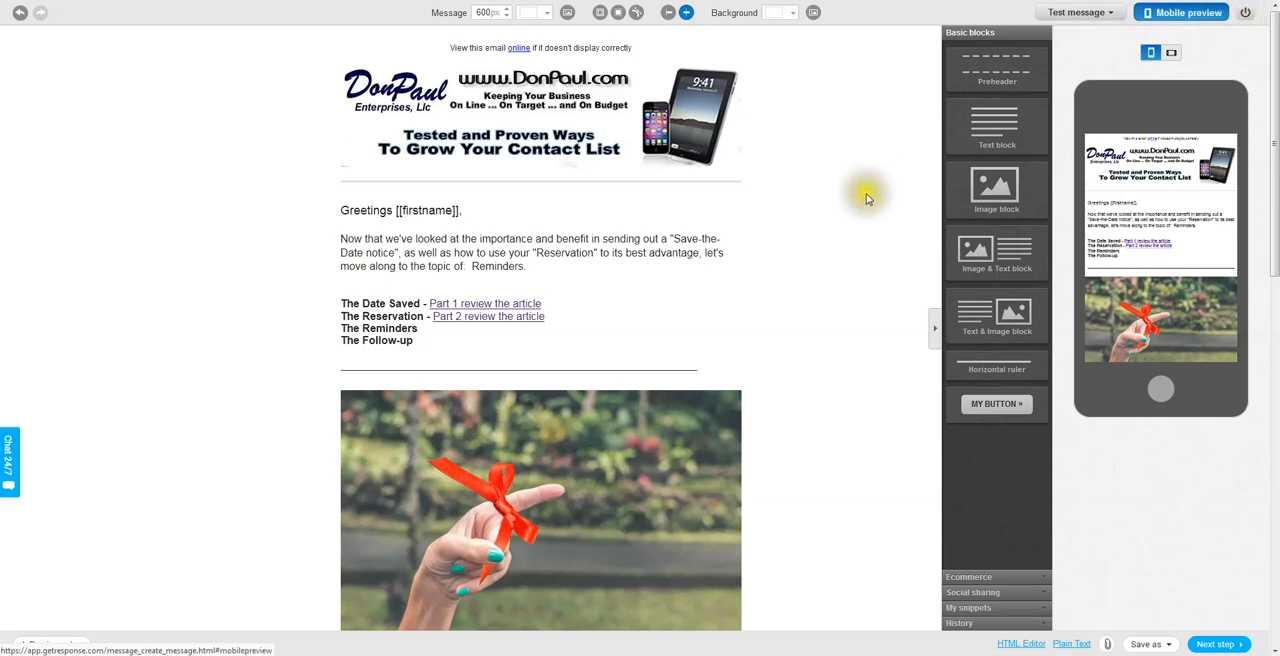
{"action": "left_click", "coordinate": [804, 236]}
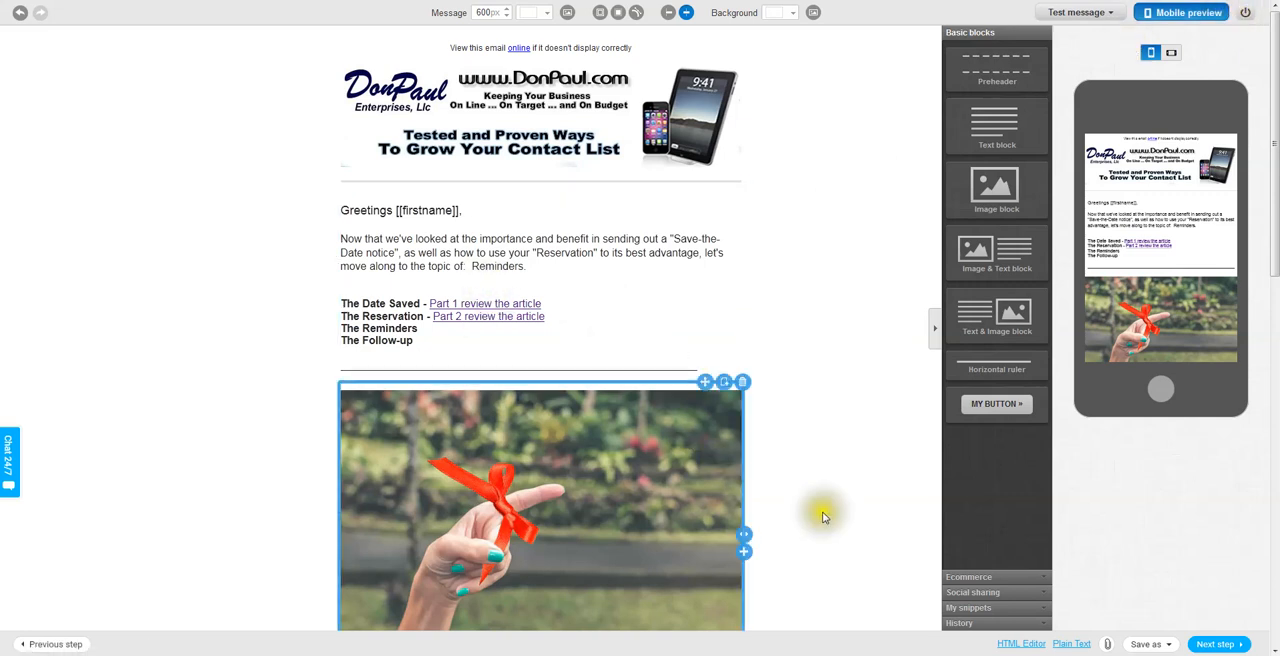
Save the newsletter message as a draft.
{"action": "scroll", "coordinate": [826, 517], "scroll_direction": "down", "scroll_amount": 2}
{"action": "left_click", "coordinate": [1146, 644]}
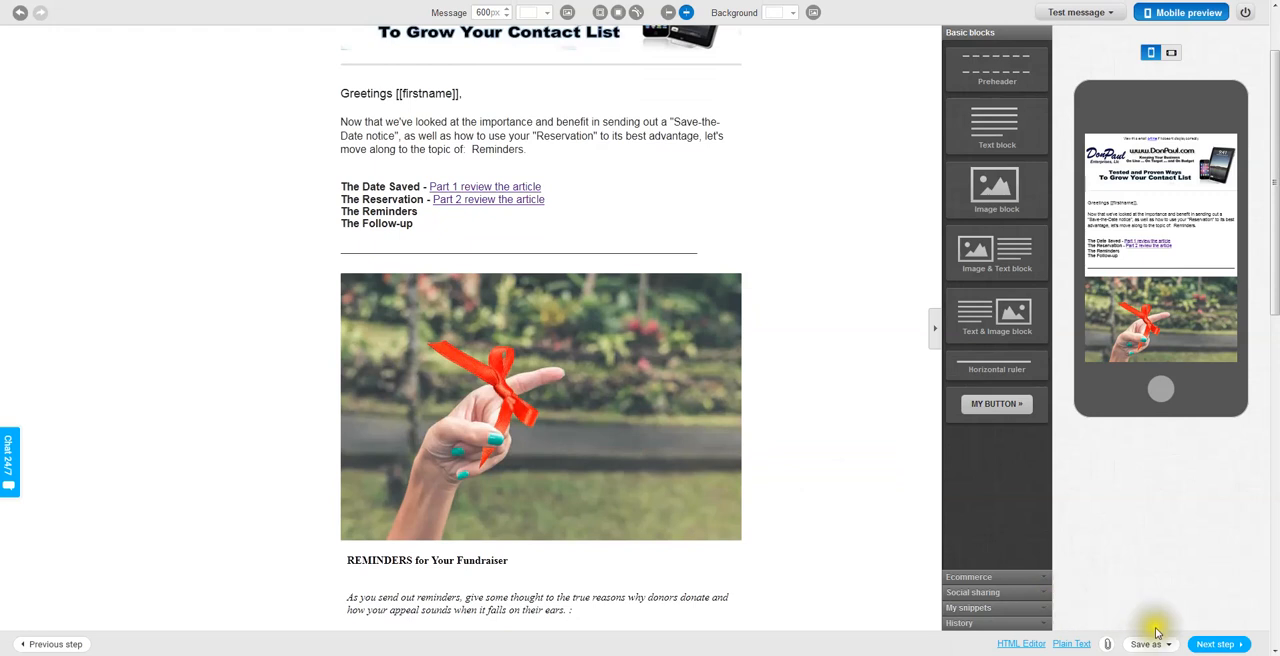
{"action": "left_click", "coordinate": [1139, 625]}
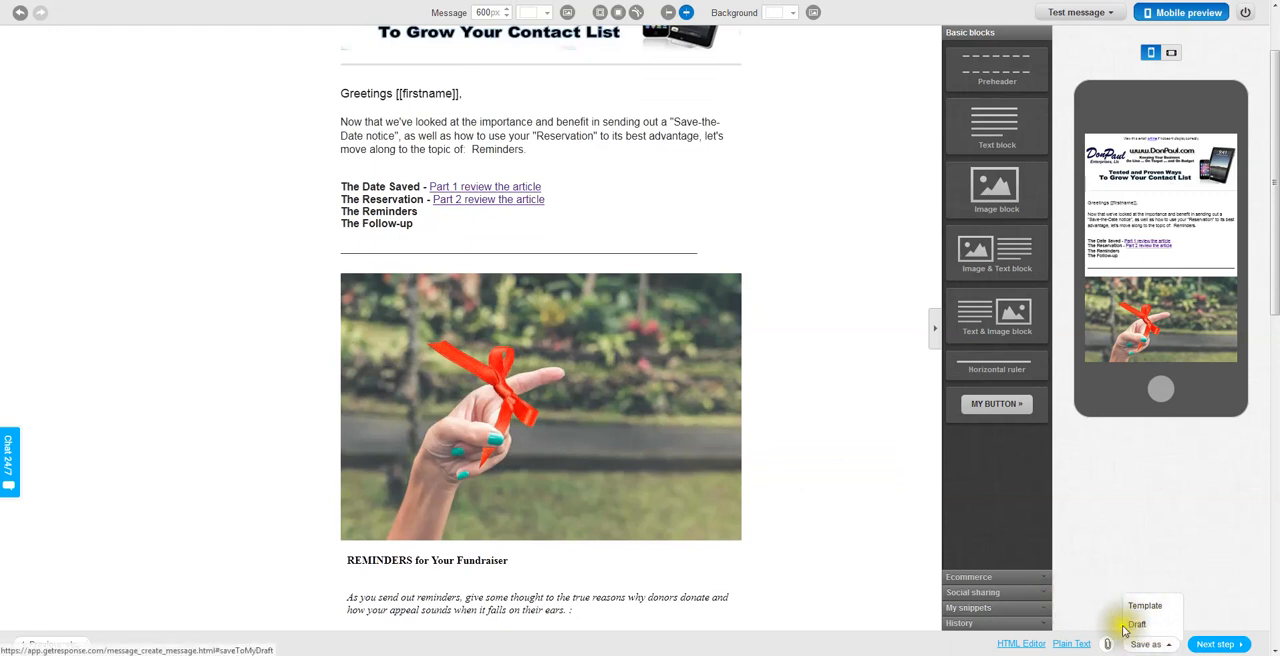
{"action": "left_click", "coordinate": [1142, 647]}
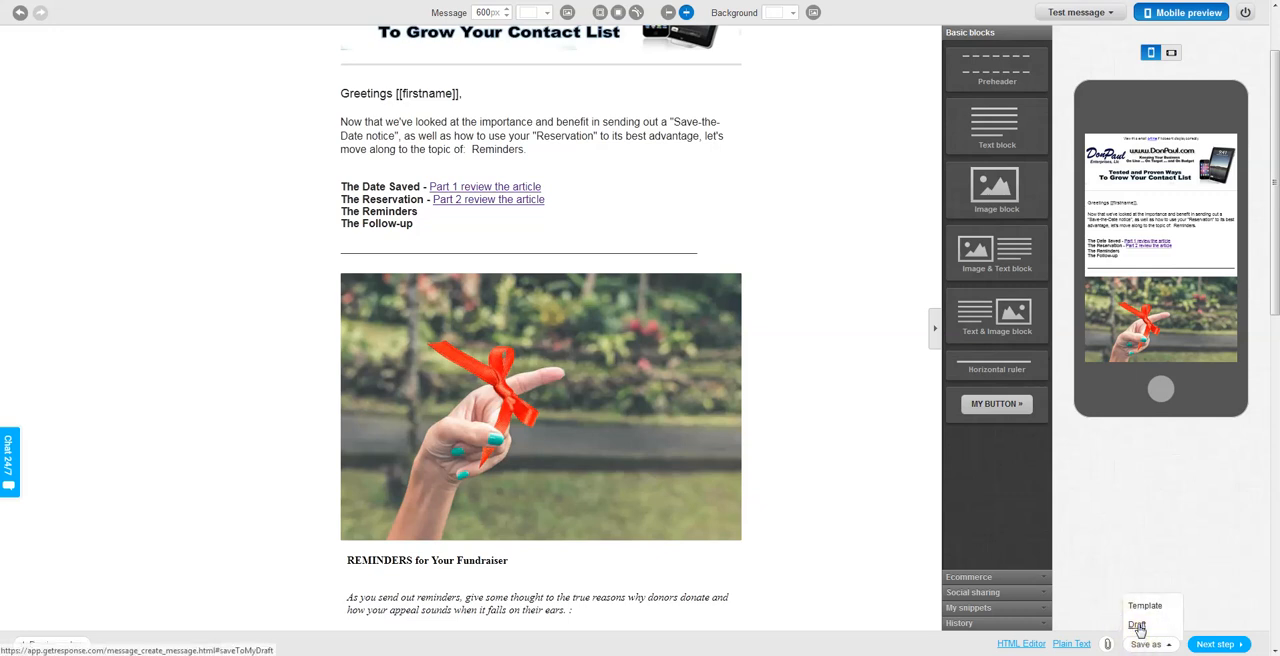
{"action": "left_click", "coordinate": [1137, 626]}
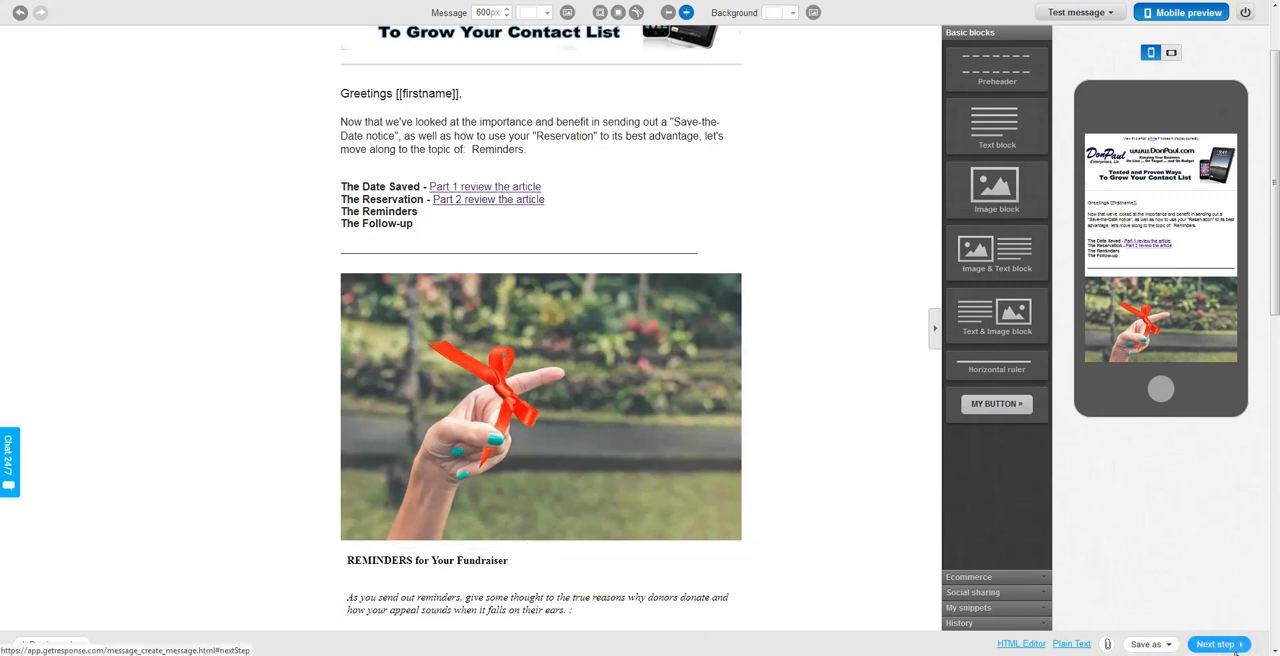
{"action": "left_click", "coordinate": [1166, 646]}
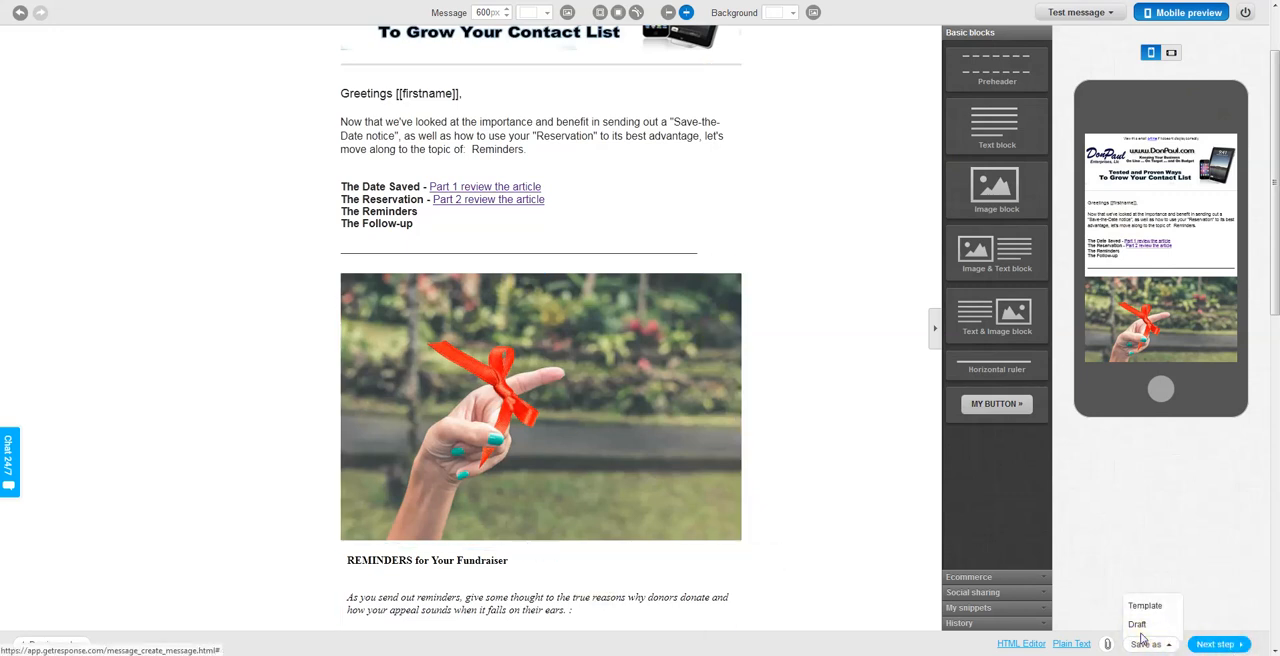
{"action": "left_click", "coordinate": [1138, 626]}
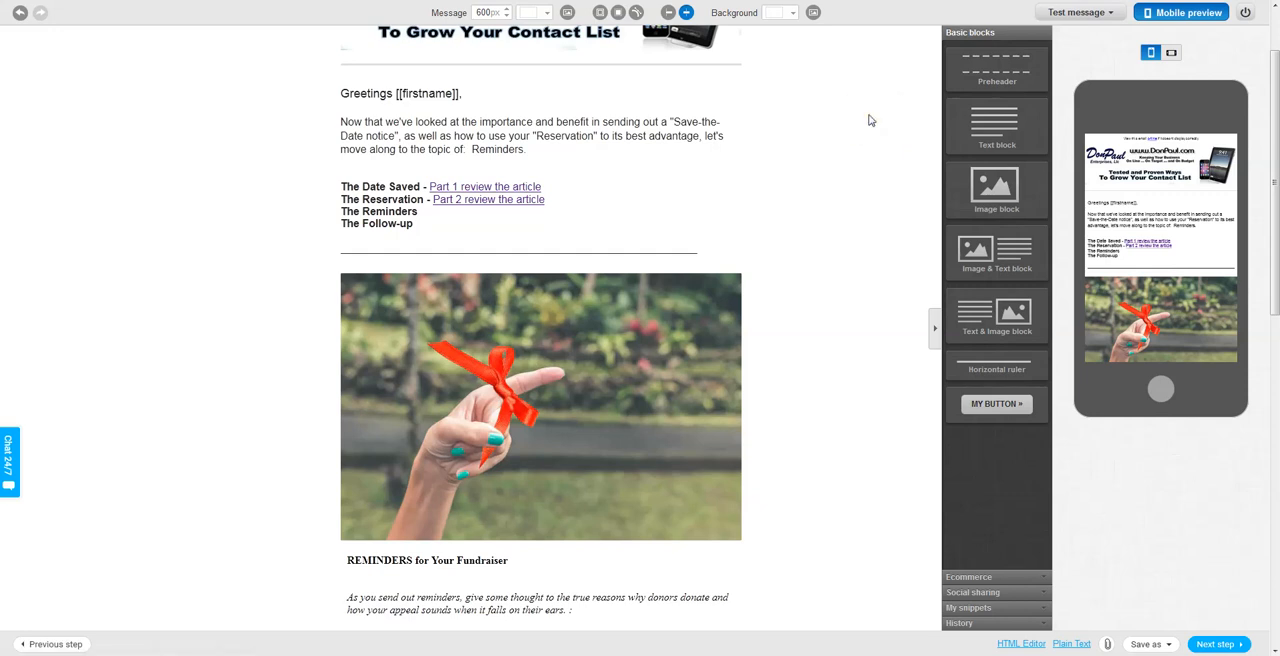
{"action": "scroll", "coordinate": [869, 120], "scroll_direction": "up", "scroll_amount": 3}
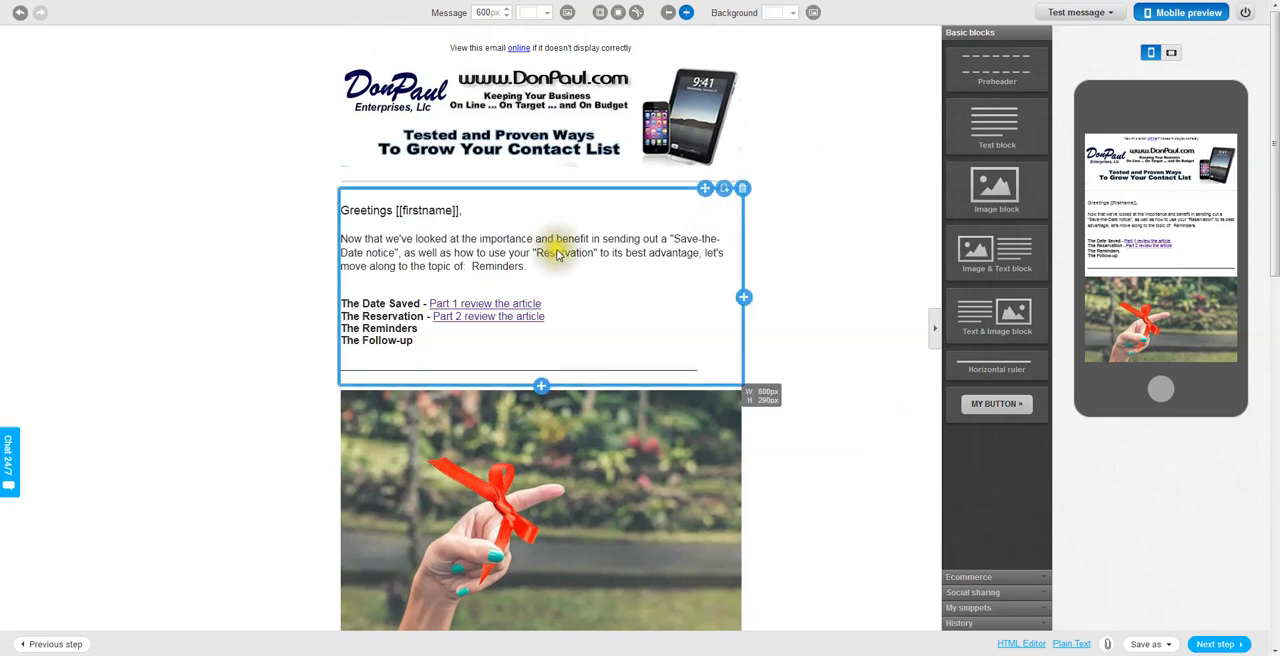
{"action": "scroll", "coordinate": [615, 492], "scroll_direction": "down", "scroll_amount": 2}
{"action": "scroll", "coordinate": [615, 492], "scroll_direction": "down", "scroll_amount": 6}
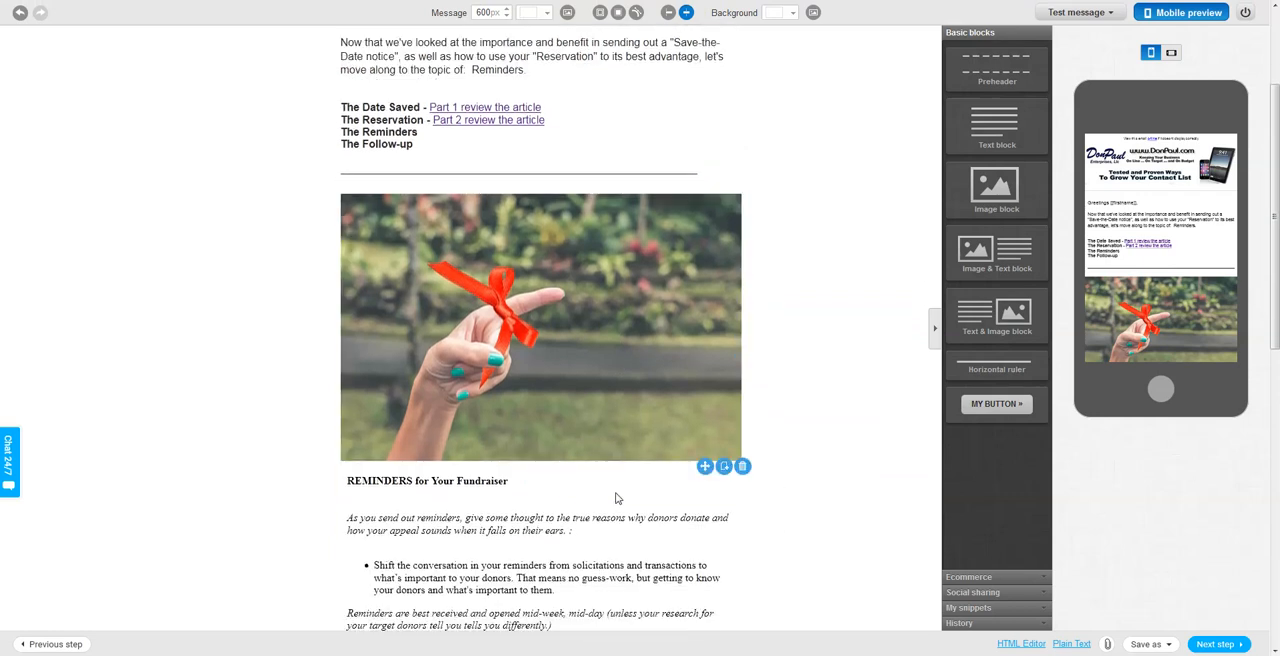
{"action": "scroll", "coordinate": [617, 497], "scroll_direction": "down", "scroll_amount": 1}
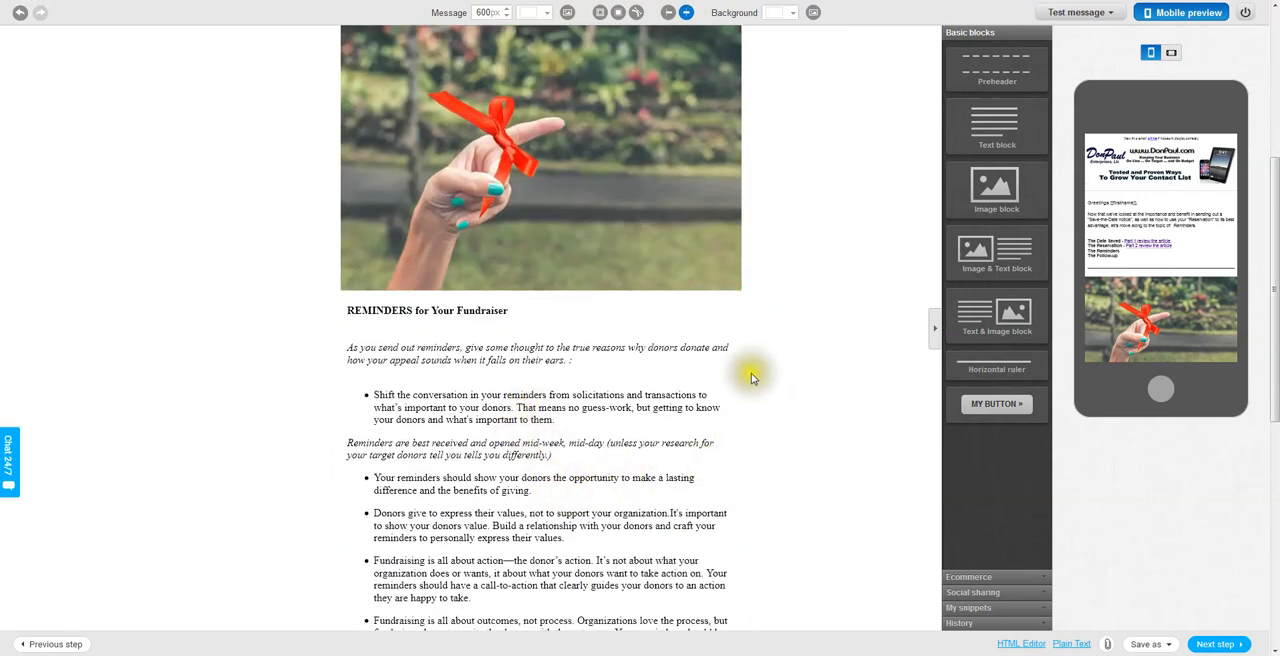
{"action": "left_click", "coordinate": [672, 159]}
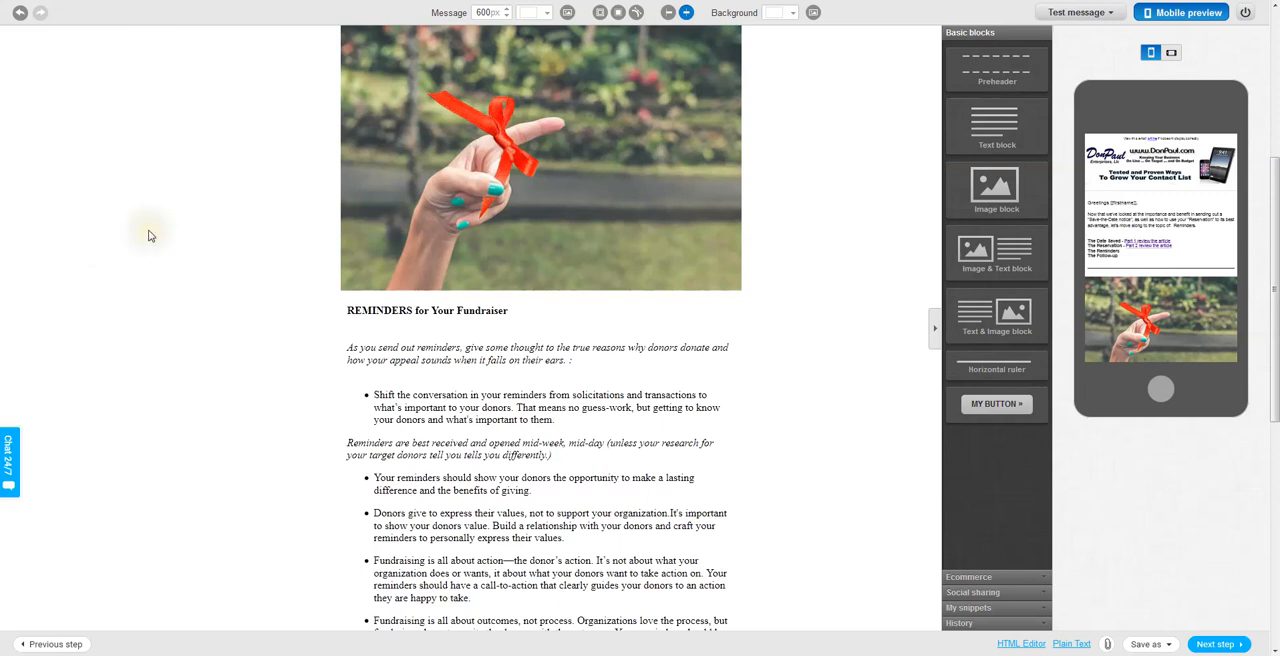
{"action": "left_click", "coordinate": [133, 201]}
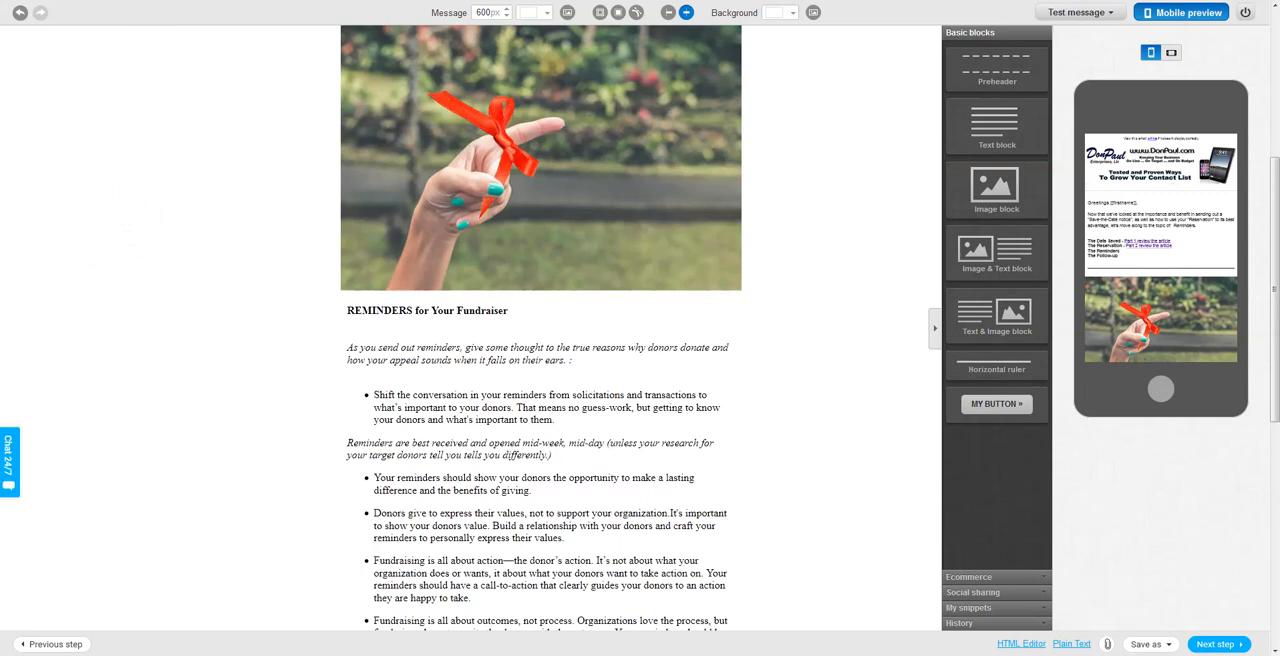